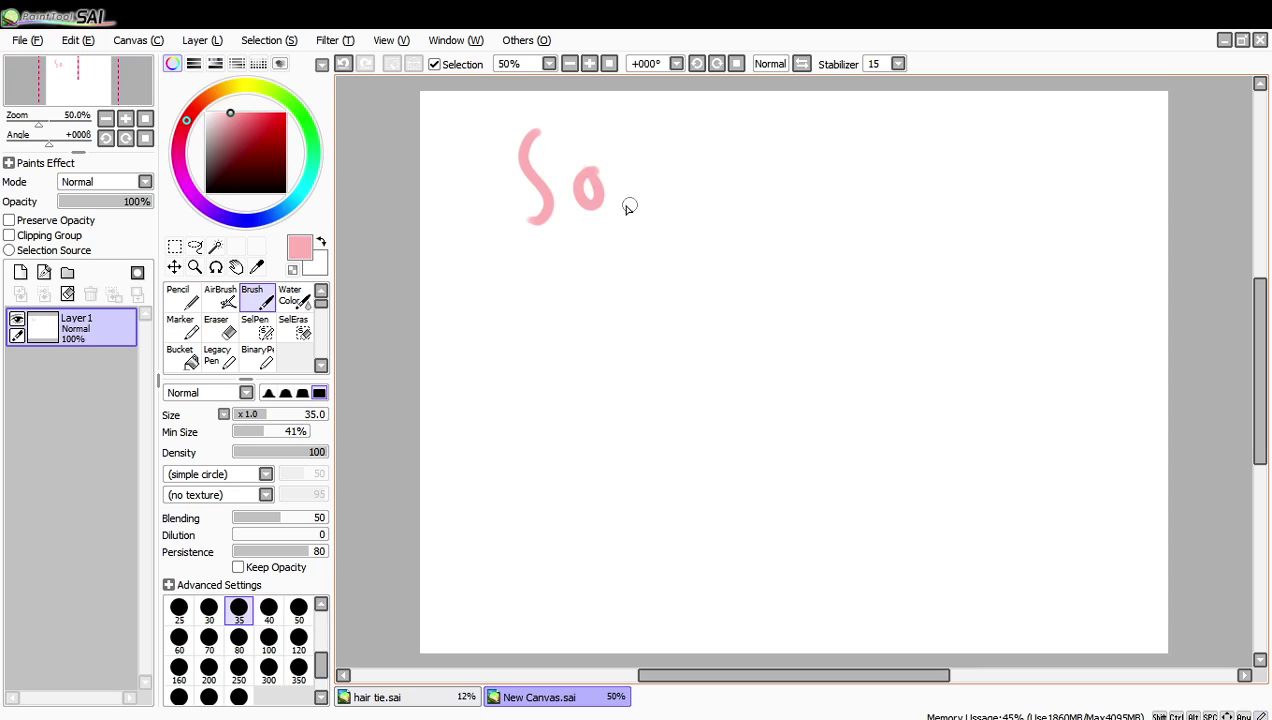
Step: Clear the layer and handwrite "I had a video" in pink as the first line near the canvas's upper edge
click(620, 204)
click(67, 294)
mouse_move(535, 160)
mouse_down()
mouse_move(516, 198)
mouse_move(522, 158)
mouse_up()
mouse_move(631, 159)
mouse_down()
mouse_move(650, 204)
mouse_move(684, 210)
mouse_move(730, 187)
mouse_move(740, 207)
mouse_up()
mouse_move(830, 178)
mouse_down()
mouse_move(830, 200)
mouse_move(855, 205)
mouse_up()
mouse_move(905, 168)
mouse_down()
mouse_move(920, 194)
mouse_move(935, 172)
mouse_up()
mouse_move(950, 180)
mouse_down()
mouse_move(950, 200)
mouse_move(985, 193)
mouse_move(1002, 207)
mouse_move(1032, 176)
mouse_up()
Step: Handwrite "I wanted to upload today" in pink on two lines beneath the first line
mouse_move(484, 256)
mouse_down()
mouse_move(485, 292)
mouse_move(501, 283)
mouse_move(475, 268)
mouse_move(617, 274)
mouse_move(620, 261)
mouse_move(675, 271)
mouse_move(676, 284)
mouse_move(722, 270)
mouse_move(757, 287)
mouse_move(851, 266)
mouse_move(915, 280)
mouse_move(944, 265)
mouse_move(968, 290)
mouse_move(987, 272)
mouse_move(1022, 289)
mouse_move(1058, 272)
mouse_move(1065, 303)
mouse_up()
click(544, 267)
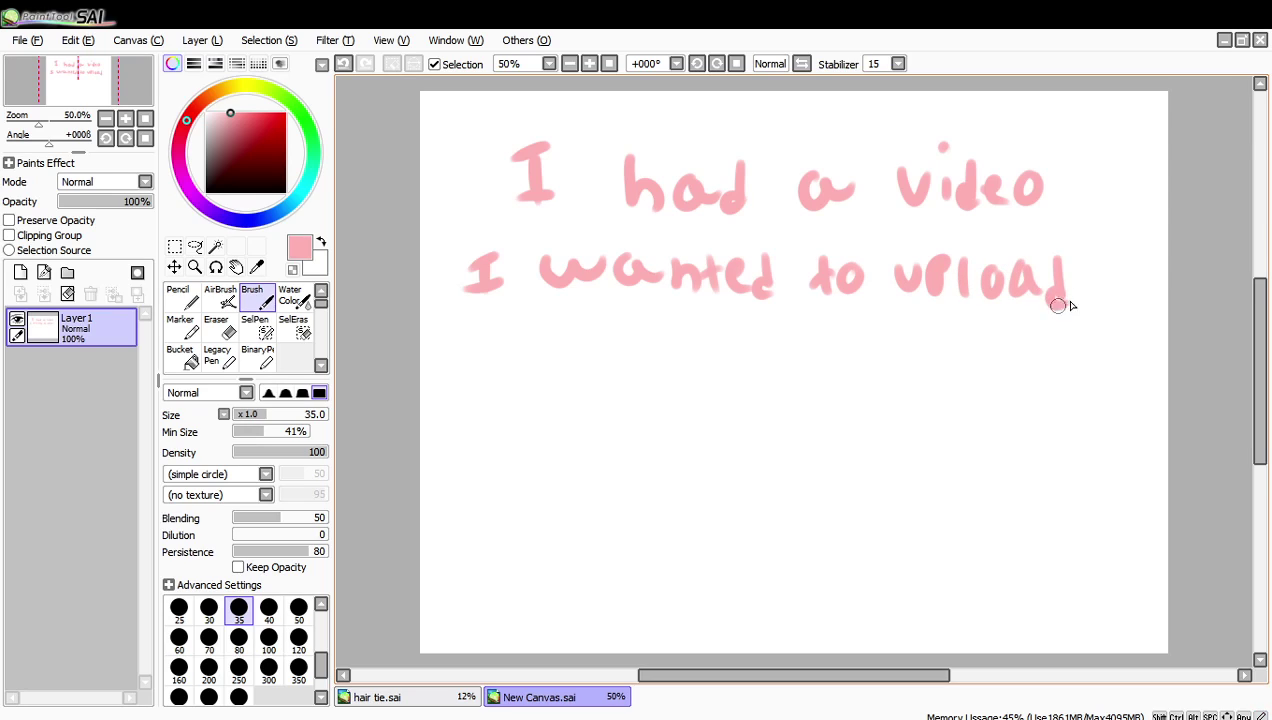
drag(473, 333, 480, 386)
mouse_move(520, 345)
mouse_down()
mouse_move(520, 361)
mouse_move(545, 335)
mouse_move(552, 395)
mouse_up()
mouse_move(568, 351)
mouse_down()
mouse_move(610, 352)
mouse_move(630, 329)
mouse_move(632, 352)
mouse_up()
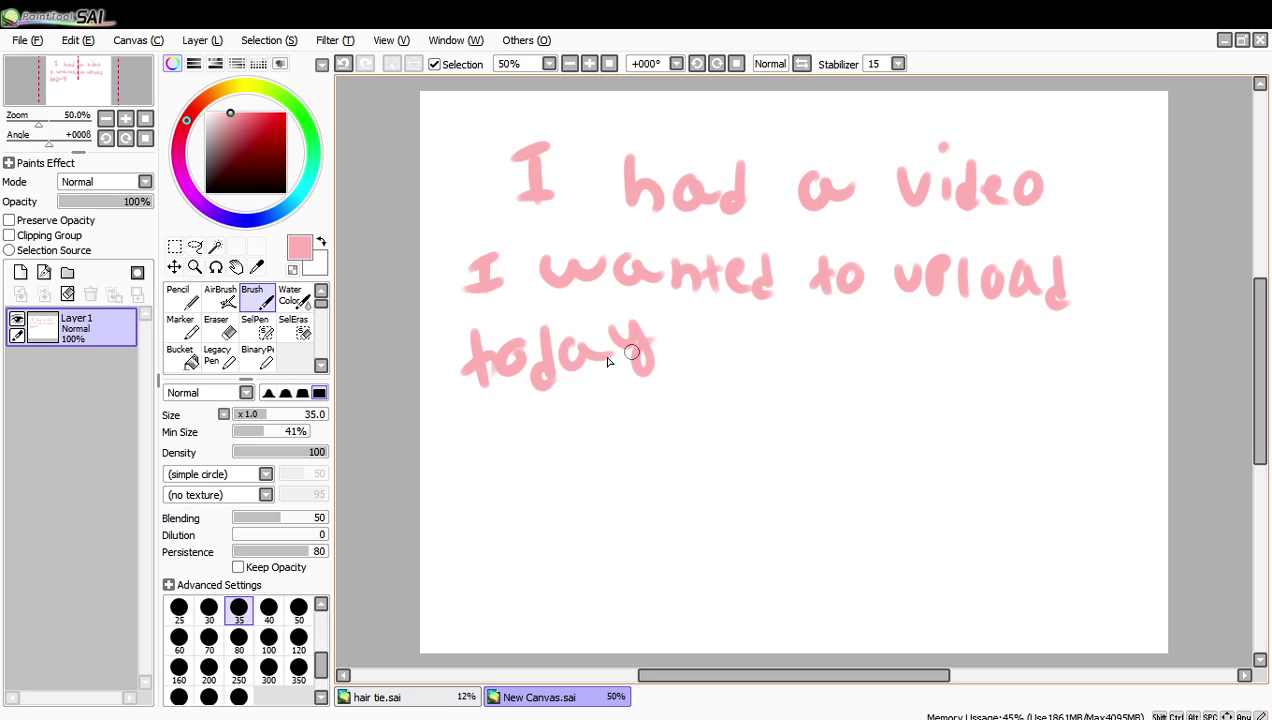
Step: Clear the layer and handwrite "however, my recorder" in pink as the first line
click(68, 294)
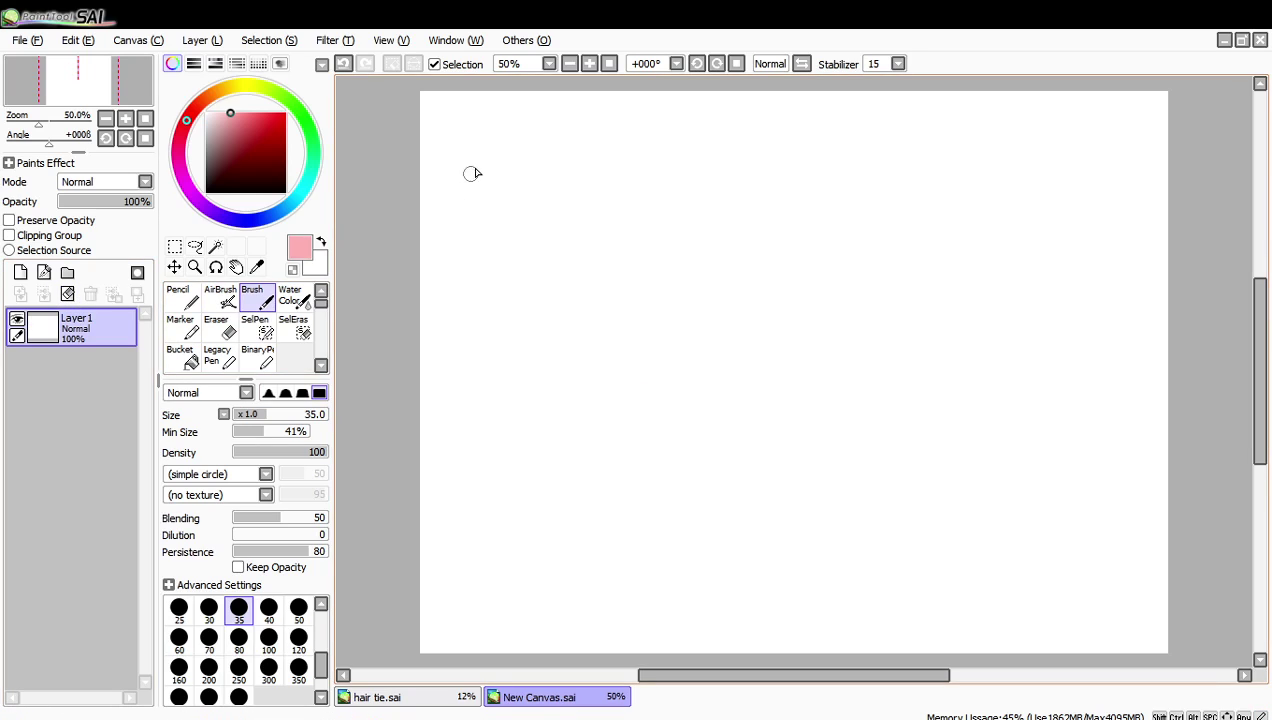
mouse_move(482, 152)
mouse_down()
mouse_move(528, 187)
mouse_move(576, 199)
mouse_move(684, 170)
mouse_move(724, 190)
mouse_move(745, 160)
mouse_move(734, 199)
mouse_up()
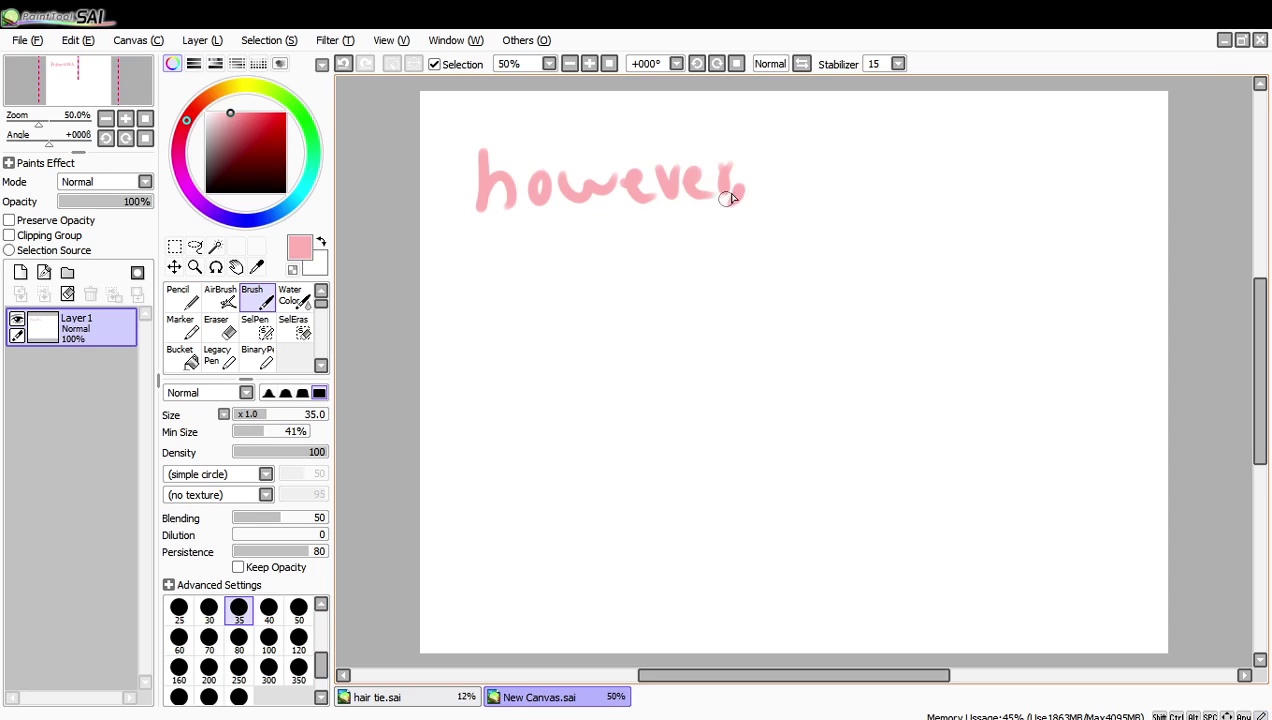
mouse_move(800, 175)
mouse_down()
mouse_move(878, 177)
mouse_move(890, 194)
mouse_move(1021, 173)
mouse_move(1040, 184)
mouse_move(1099, 166)
mouse_move(1092, 196)
mouse_up()
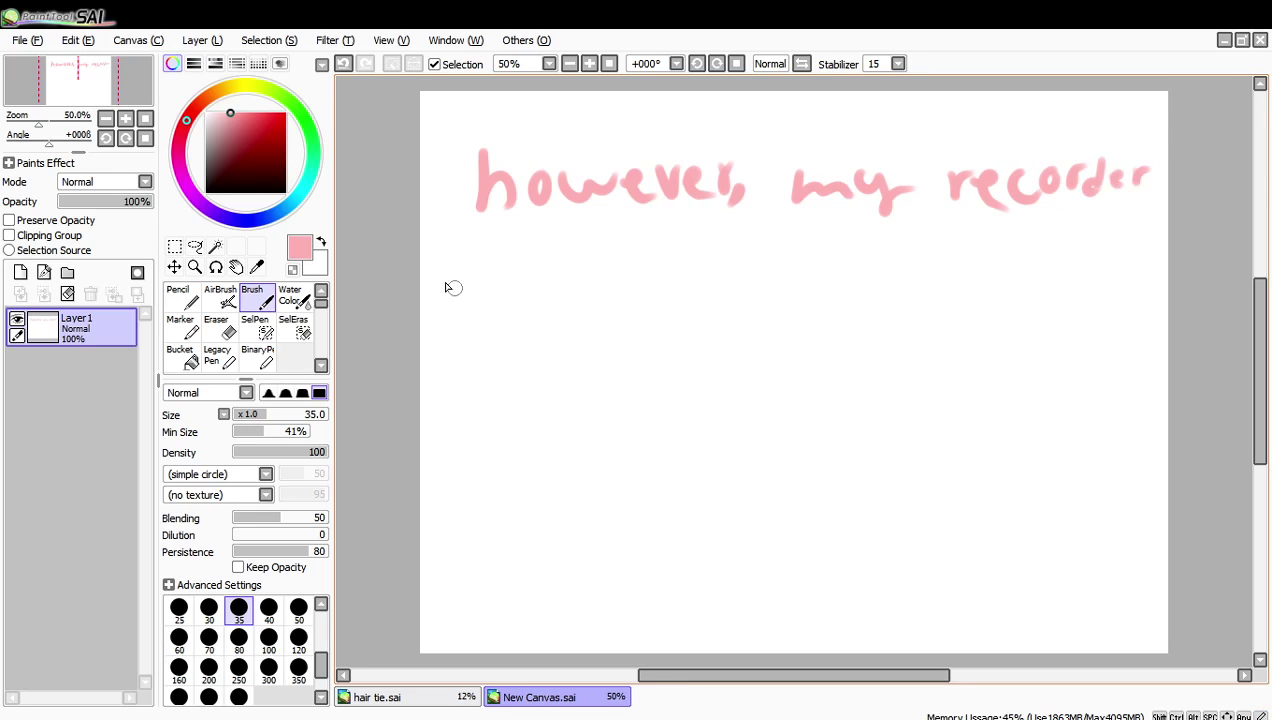
Step: Handwrite "glitched so now the" as the second line of the message
mouse_move(472, 255)
mouse_down()
mouse_move(488, 298)
mouse_move(522, 272)
mouse_move(532, 290)
mouse_up()
click(534, 250)
mouse_move(558, 245)
mouse_down()
mouse_move(560, 288)
mouse_move(580, 260)
mouse_move(604, 287)
mouse_move(613, 264)
mouse_move(638, 271)
mouse_move(673, 255)
mouse_move(676, 284)
mouse_move(706, 284)
mouse_up()
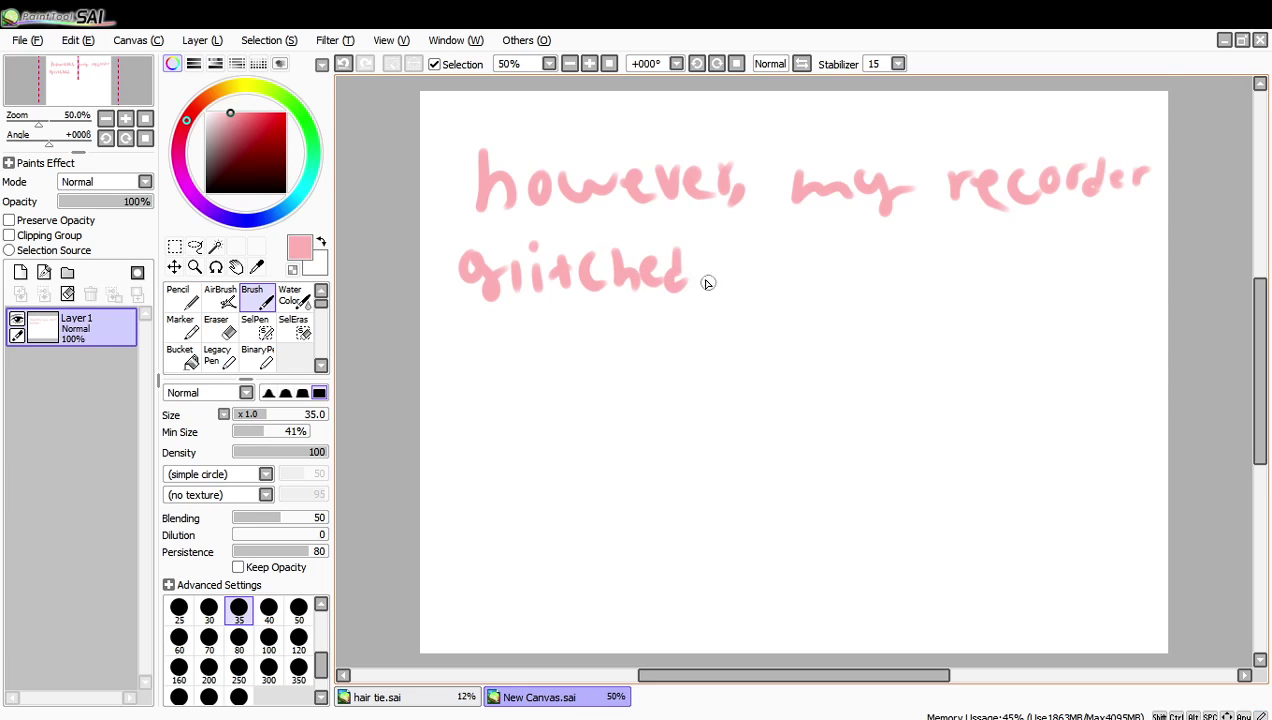
mouse_move(754, 246)
mouse_down()
mouse_move(756, 284)
mouse_move(775, 272)
mouse_move(868, 282)
mouse_move(884, 267)
mouse_move(944, 284)
mouse_up()
mouse_move(993, 250)
mouse_down()
mouse_move(999, 290)
mouse_move(1012, 262)
mouse_move(1042, 288)
mouse_move(1076, 284)
mouse_up()
Step: Handwrite "video is gone" as the third line and draw a small angry face below it
mouse_move(451, 333)
mouse_down()
mouse_move(471, 360)
mouse_move(486, 334)
mouse_up()
drag(500, 340, 502, 366)
click(497, 322)
drag(524, 318, 526, 368)
mouse_move(526, 350)
mouse_down()
mouse_move(575, 336)
mouse_move(574, 348)
mouse_move(632, 349)
mouse_move(628, 317)
mouse_move(650, 354)
mouse_up()
click(628, 318)
mouse_move(712, 320)
mouse_down()
mouse_move(721, 364)
mouse_move(767, 332)
mouse_move(836, 355)
mouse_up()
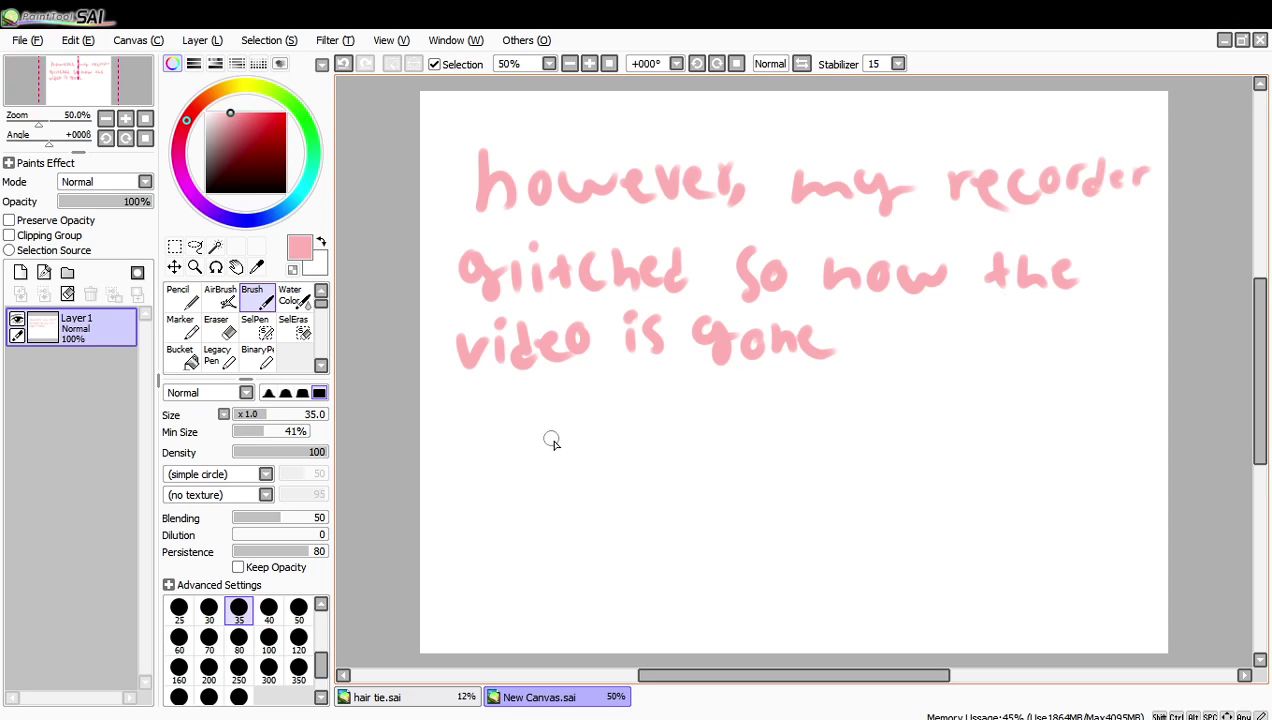
mouse_move(553, 440)
mouse_down()
mouse_move(595, 440)
mouse_move(546, 407)
mouse_move(607, 418)
mouse_up()
mouse_move(554, 479)
mouse_down()
mouse_move(559, 460)
mouse_move(600, 468)
mouse_up()
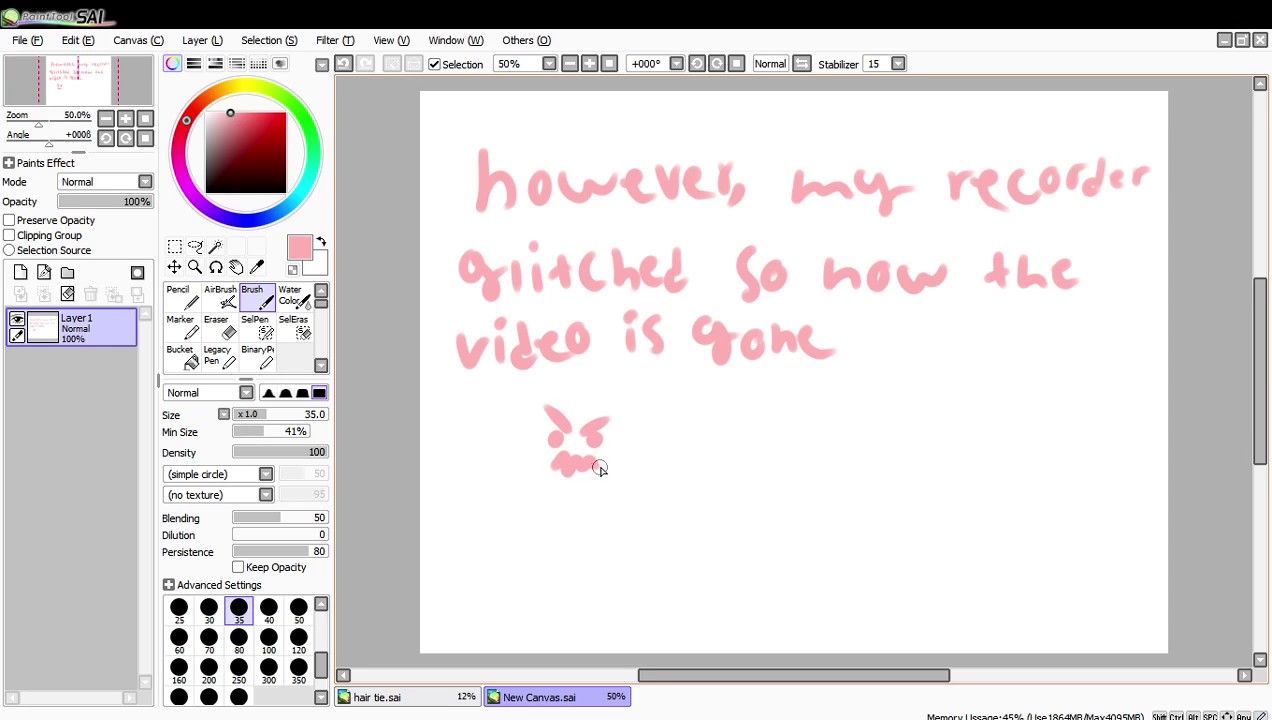
Step: Clear the layer and handwrite "now I present to you" in pink as the first line
click(69, 295)
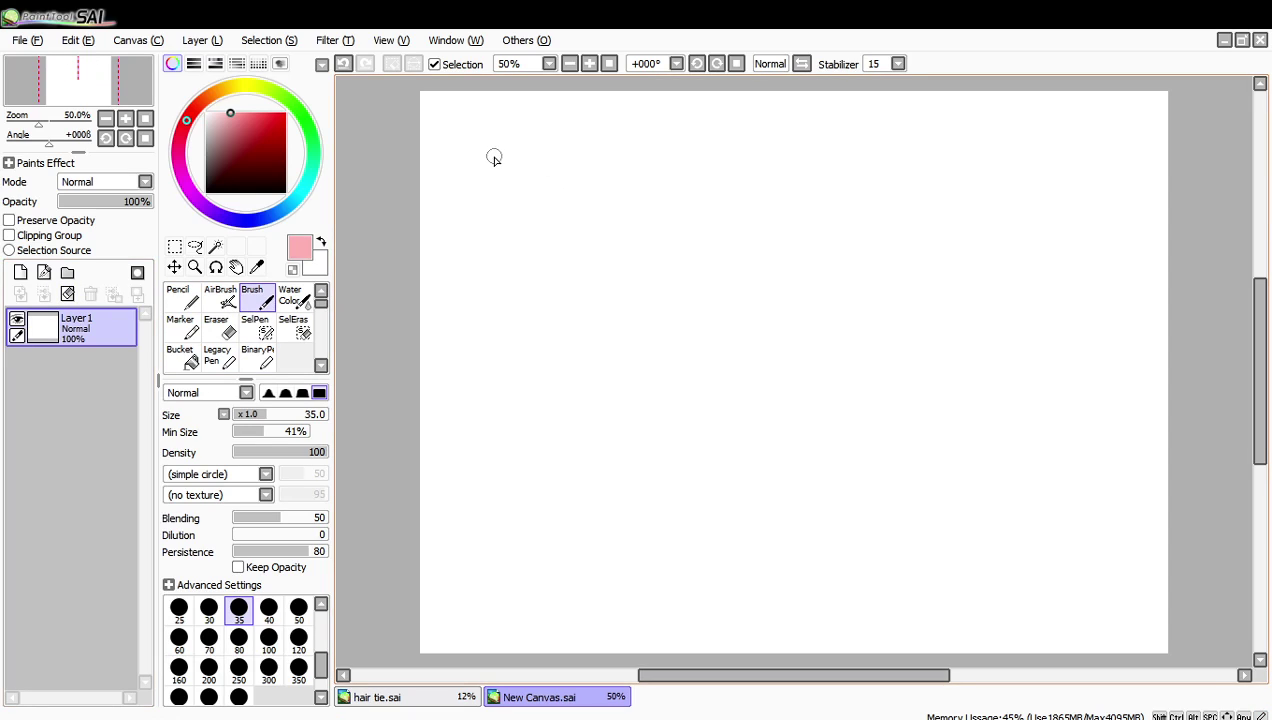
mouse_move(496, 157)
mouse_down()
mouse_move(496, 197)
mouse_move(598, 180)
mouse_move(637, 157)
mouse_up()
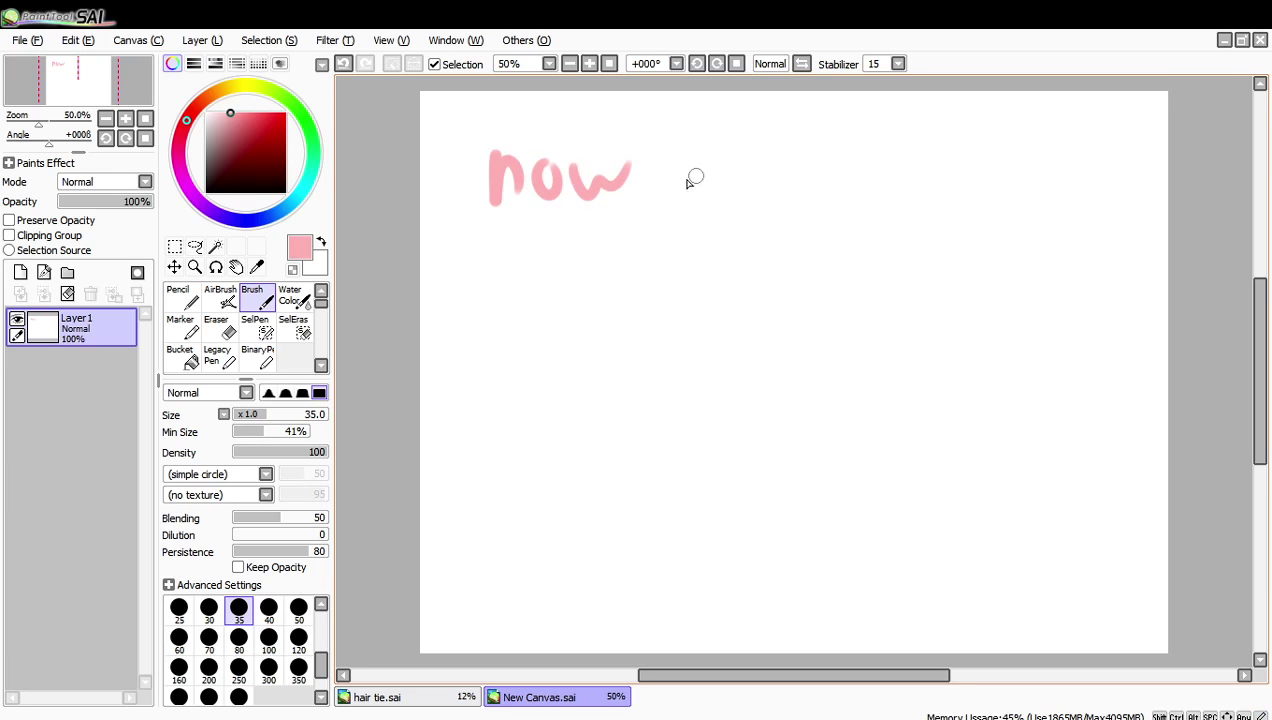
drag(684, 166, 700, 195)
drag(702, 157, 679, 162)
mouse_move(765, 160)
mouse_down()
mouse_move(805, 156)
mouse_move(799, 181)
mouse_move(838, 158)
mouse_move(828, 168)
mouse_move(858, 193)
mouse_move(873, 156)
mouse_move(864, 171)
mouse_move(886, 182)
mouse_move(975, 172)
mouse_move(963, 168)
mouse_move(1023, 186)
mouse_move(1003, 181)
mouse_move(1112, 168)
mouse_move(1116, 196)
mouse_move(1165, 185)
mouse_up()
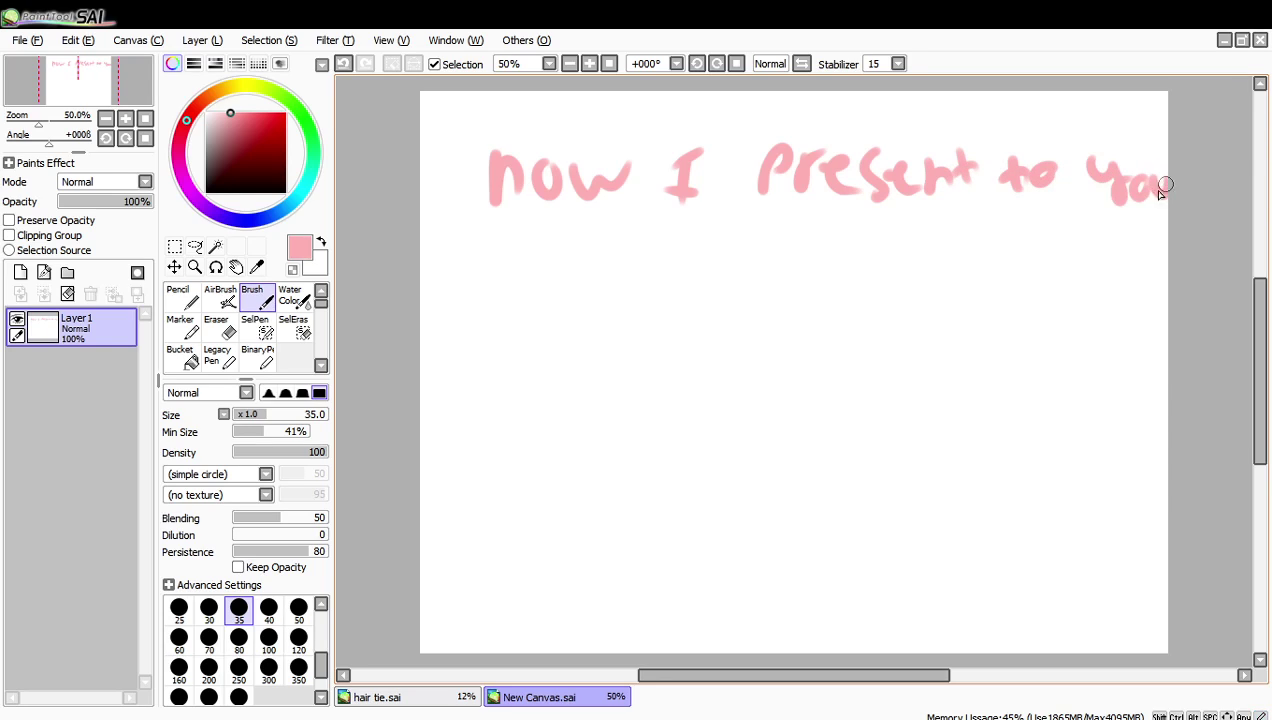
Step: Handwrite "the picture instead" as the second line, undoing a stray stroke along the way
mouse_move(449, 238)
mouse_down()
mouse_move(455, 280)
mouse_move(470, 252)
mouse_up()
mouse_move(478, 240)
mouse_down()
mouse_move(510, 271)
mouse_move(525, 250)
mouse_move(596, 278)
mouse_move(626, 257)
mouse_move(624, 276)
mouse_move(664, 272)
mouse_up()
mouse_move(683, 230)
mouse_down()
mouse_move(687, 266)
mouse_move(666, 260)
mouse_move(722, 241)
mouse_move(730, 259)
mouse_move(751, 237)
mouse_move(744, 248)
mouse_move(768, 258)
mouse_move(824, 264)
mouse_move(819, 235)
mouse_move(881, 270)
mouse_up()
key(ctrl+z)
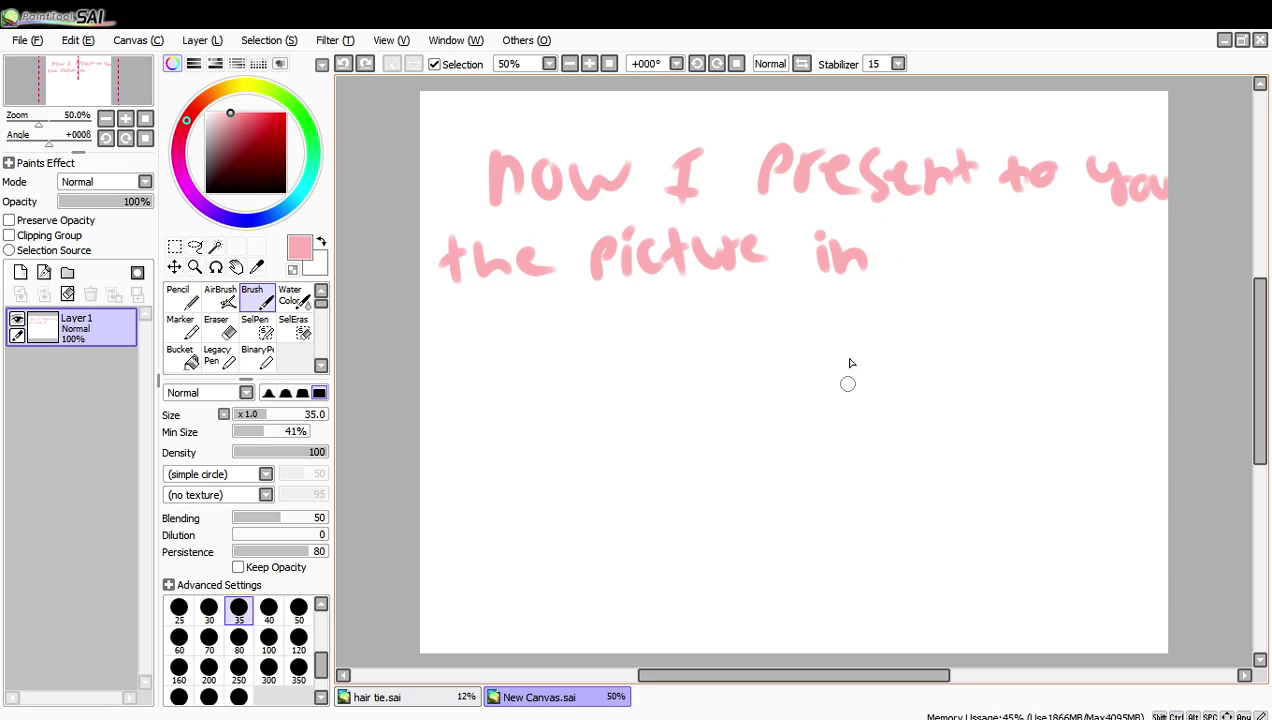
mouse_move(890, 238)
mouse_down()
mouse_move(892, 283)
mouse_move(922, 275)
mouse_move(908, 261)
mouse_move(954, 245)
mouse_move(989, 259)
mouse_move(1022, 234)
mouse_move(1030, 268)
mouse_up()
Step: Draw a small face with dot eyes beneath the message, redoing its brow stroke, and clear the layer
click(621, 403)
drag(613, 388, 622, 378)
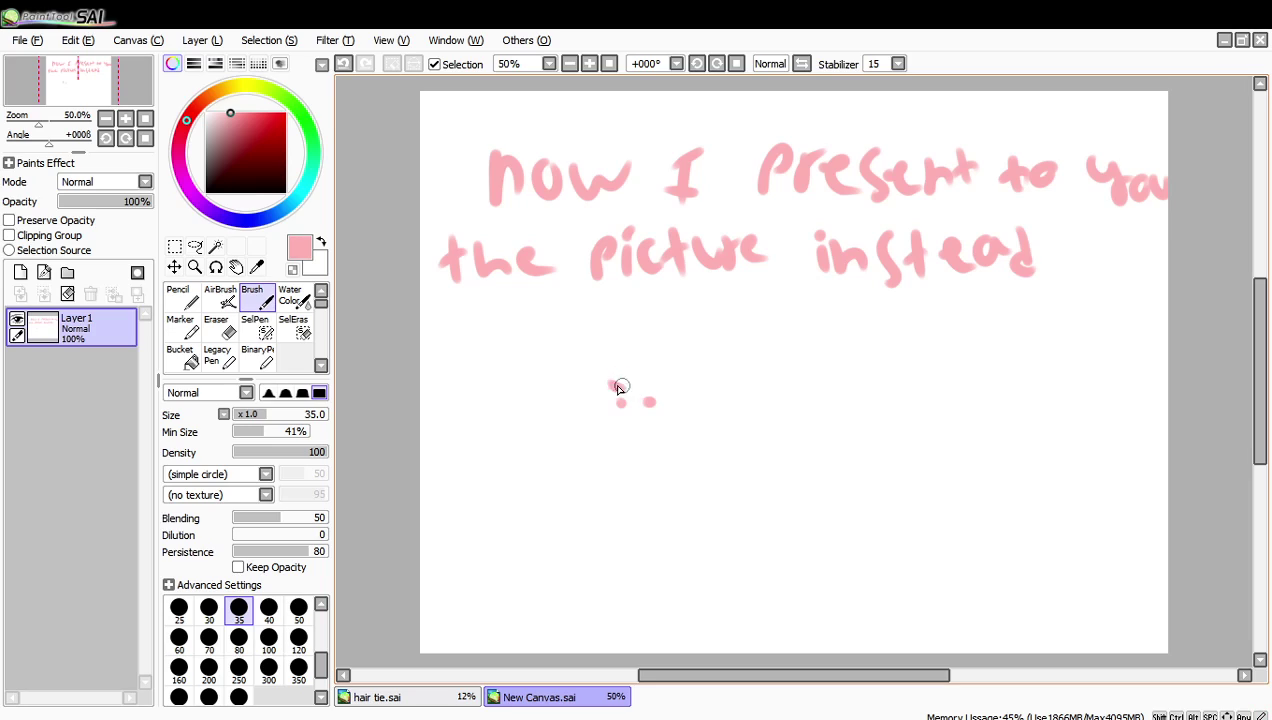
key(ctrl+z)
drag(621, 383, 668, 390)
click(68, 294)
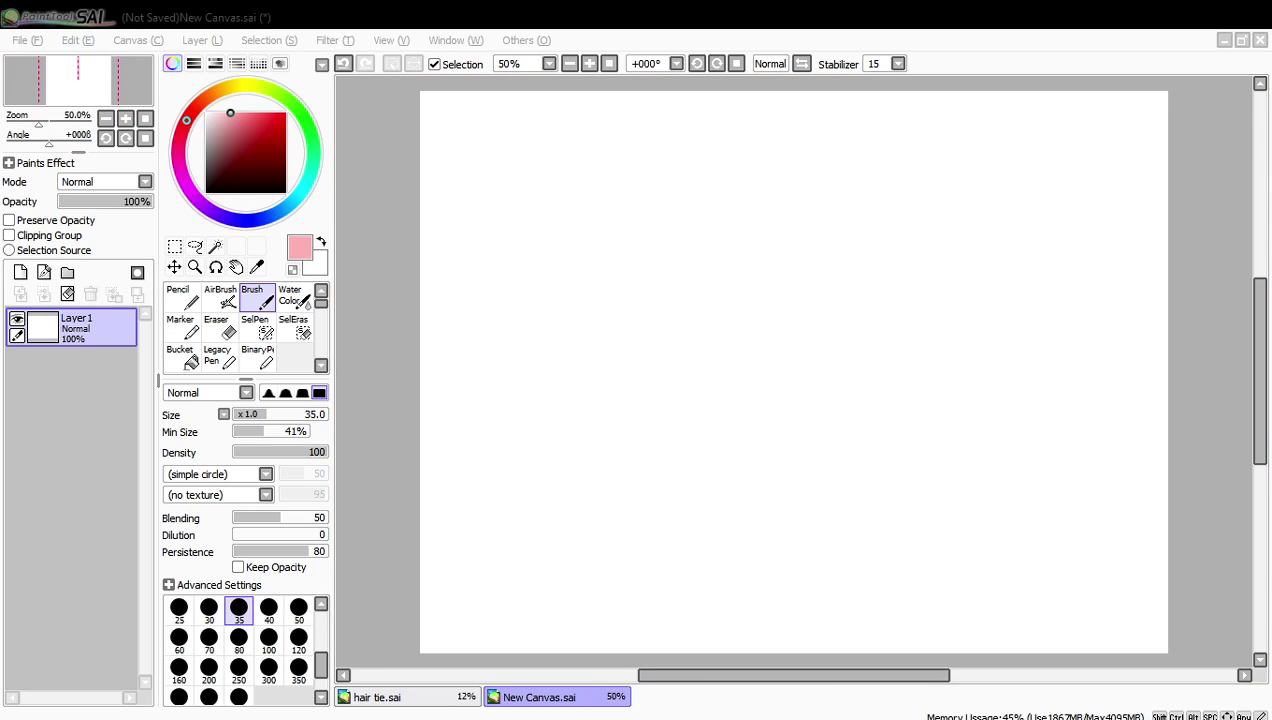
Step: Examine the artwork in hair tie.sai up close, tilted, and as a whole
click(377, 697)
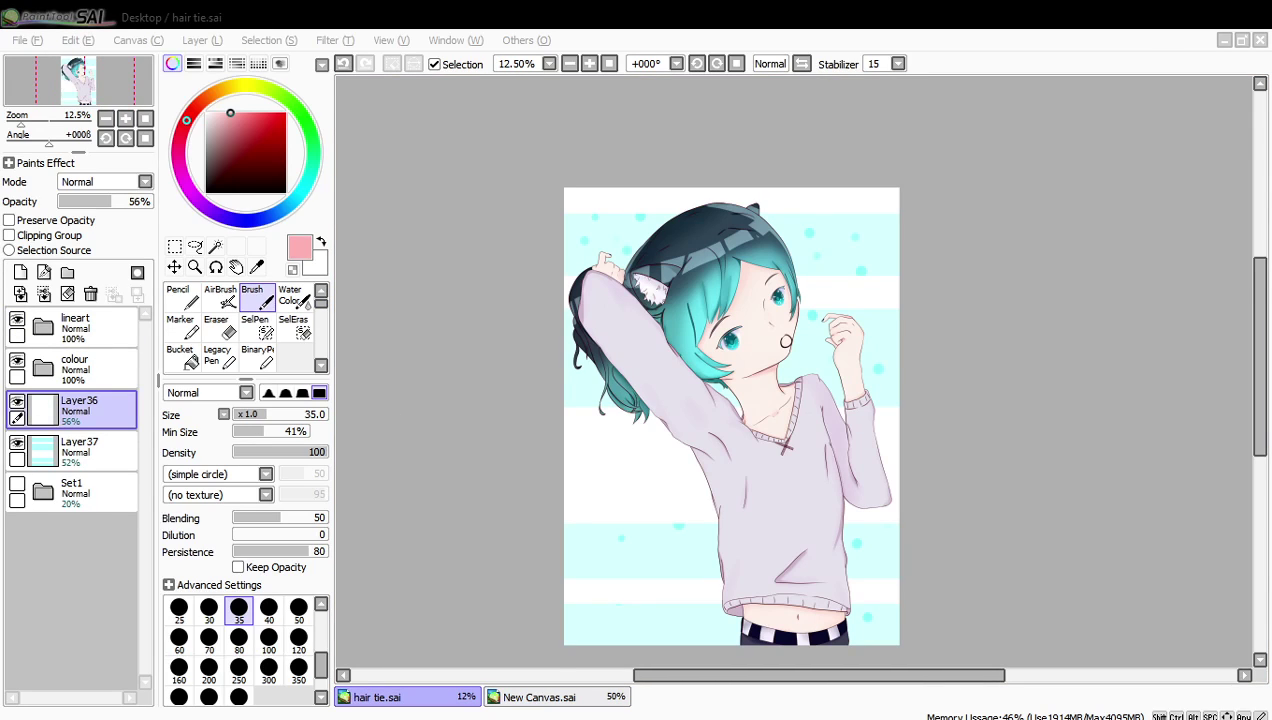
scroll(800, 312, up, 1)
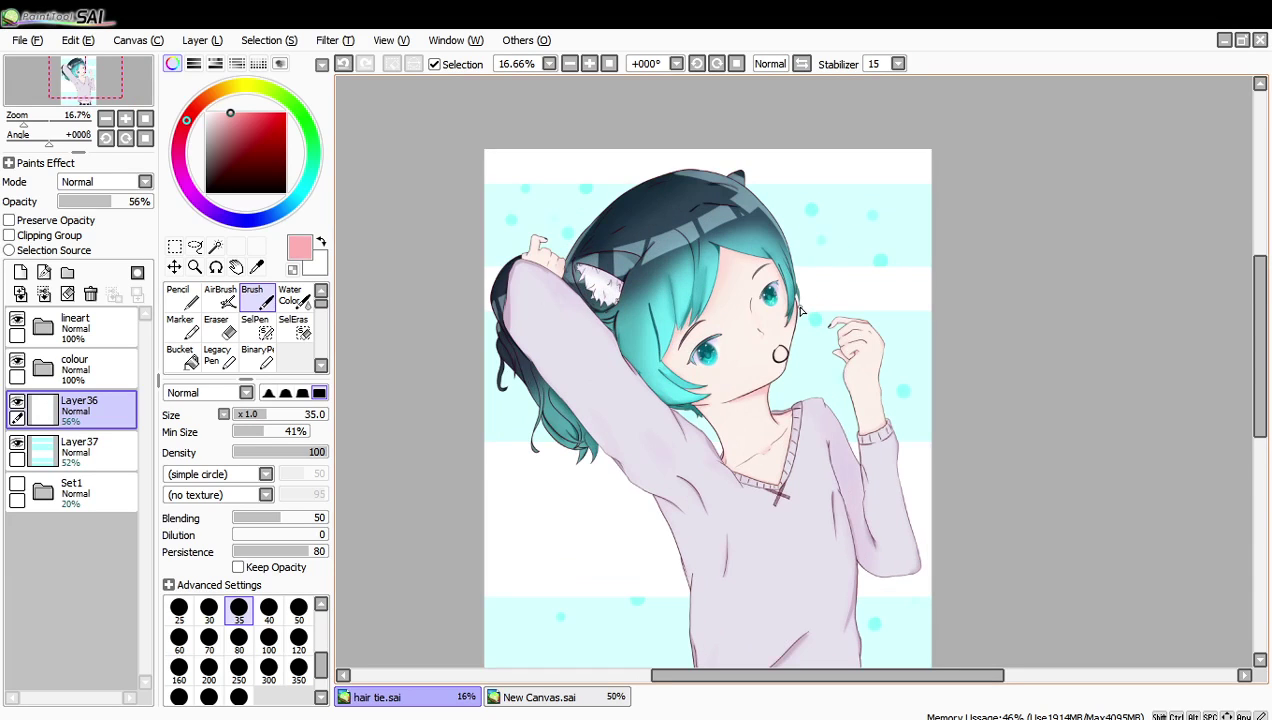
scroll(800, 312, up, 1)
key(End)
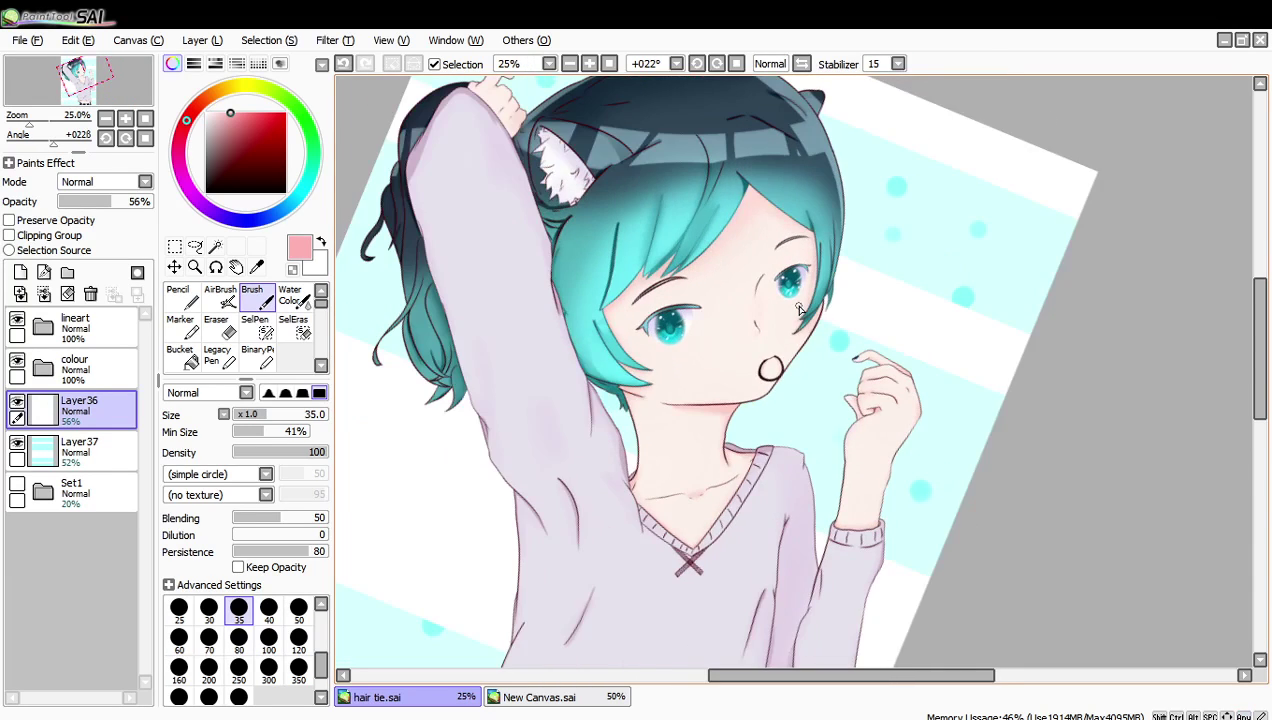
key(Home)
scroll(800, 310, down, 1)
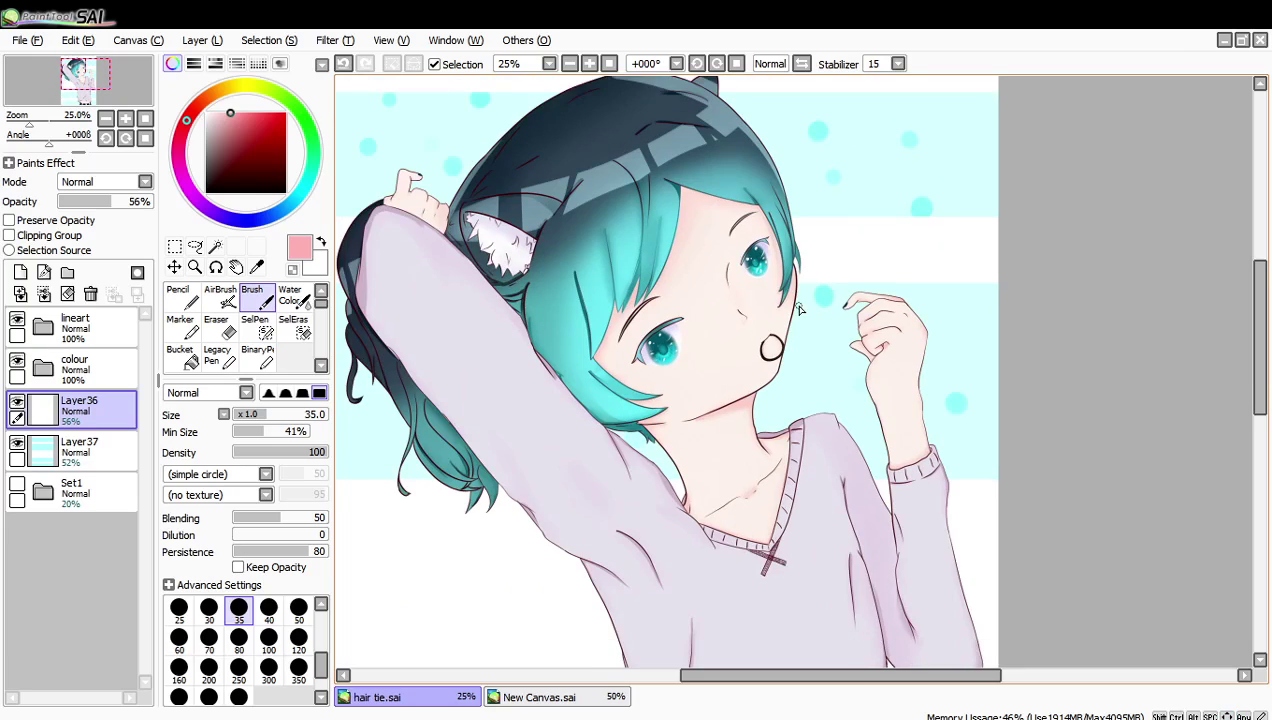
scroll(800, 310, down, 2)
scroll(800, 310, up, 1)
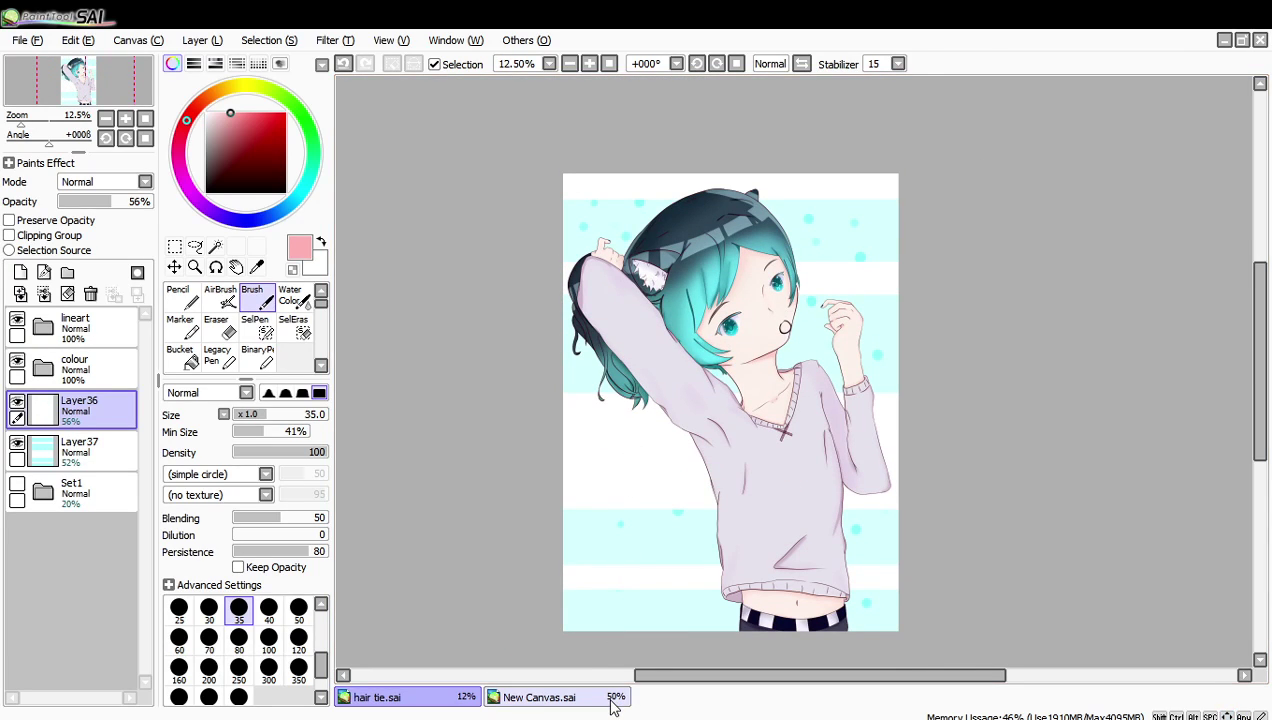
Step: Return to New Canvas.sai and handwrite "well that's the art!" in pink across two lines
click(560, 697)
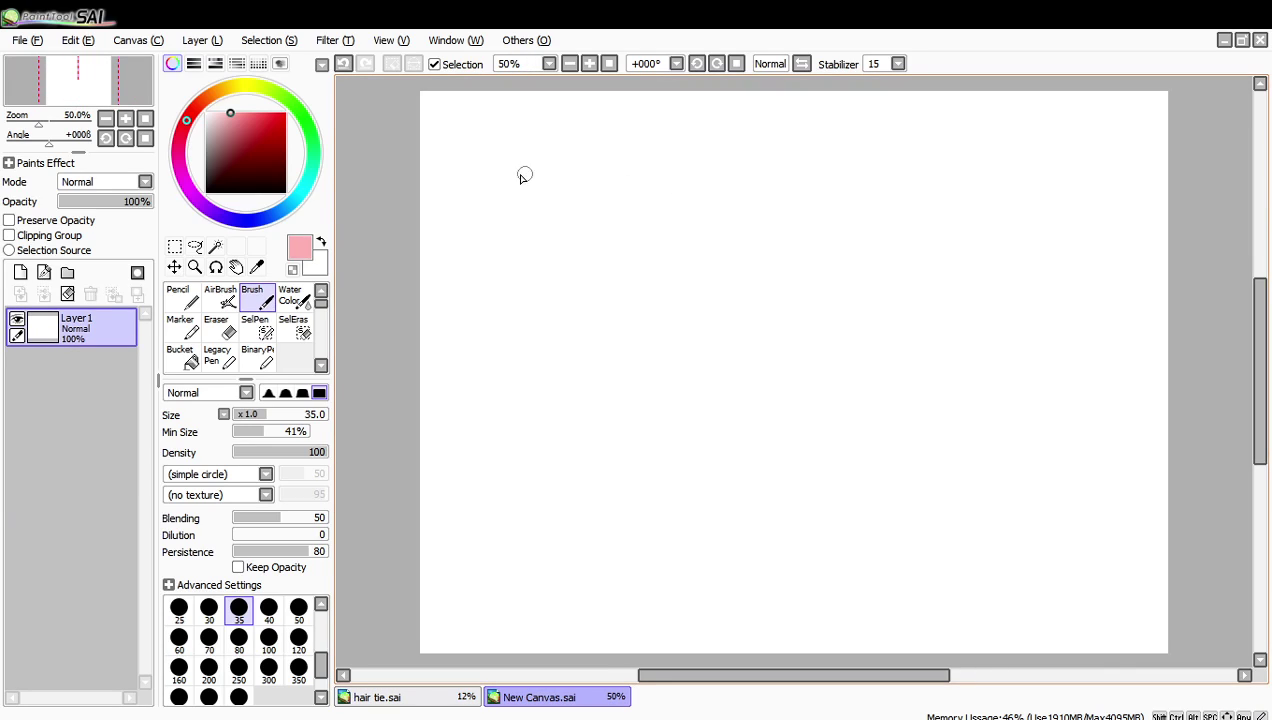
mouse_move(493, 145)
mouse_down()
mouse_move(542, 180)
mouse_move(619, 142)
mouse_move(648, 178)
mouse_up()
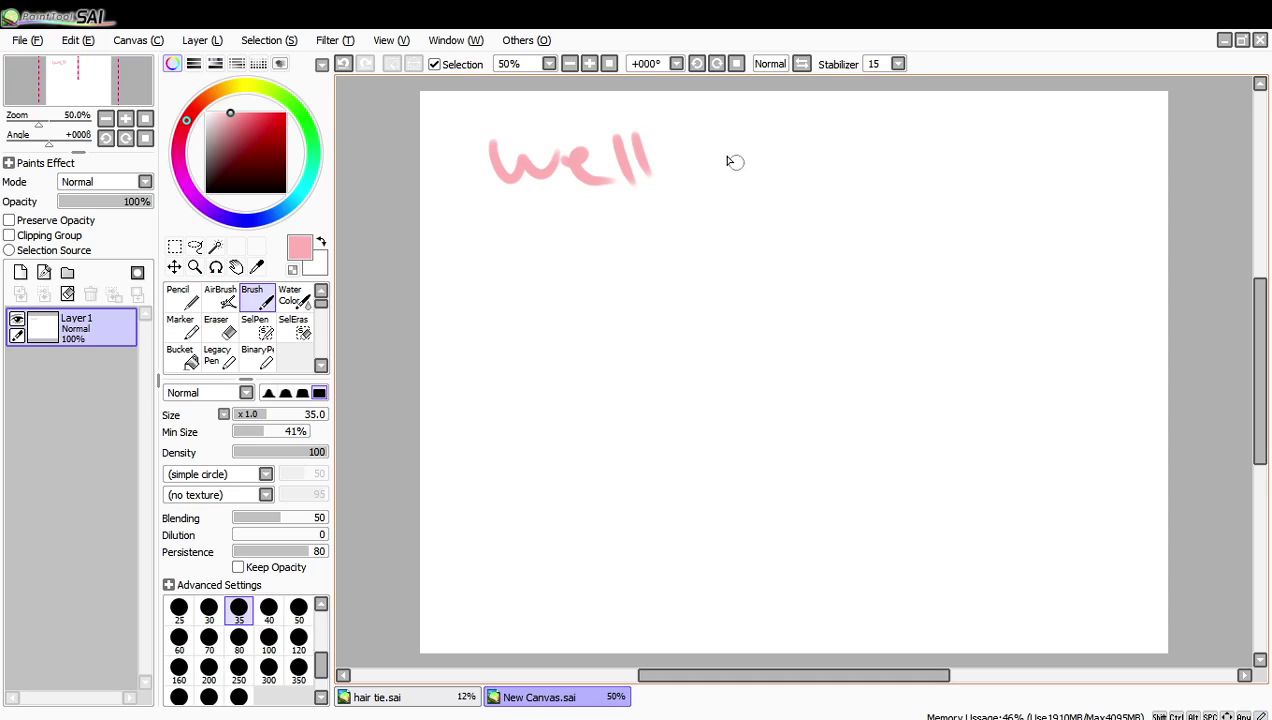
drag(728, 130, 738, 178)
mouse_move(707, 162)
mouse_down()
mouse_move(762, 152)
mouse_move(846, 178)
mouse_move(858, 152)
mouse_up()
mouse_move(880, 136)
mouse_down()
mouse_move(872, 178)
mouse_move(943, 142)
mouse_move(948, 178)
mouse_up()
mouse_move(970, 128)
mouse_down()
mouse_move(1002, 176)
mouse_move(1050, 140)
mouse_up()
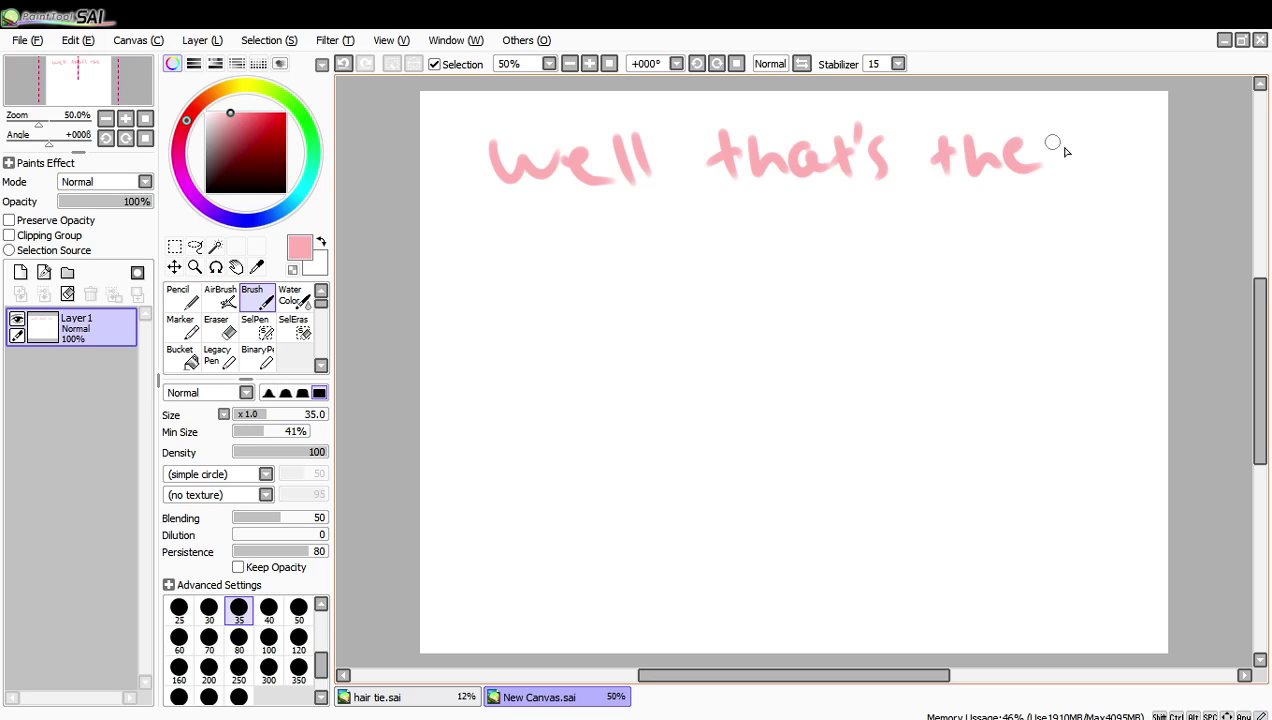
mouse_move(472, 228)
mouse_down()
mouse_move(500, 252)
mouse_move(564, 206)
mouse_move(574, 250)
mouse_up()
drag(546, 232, 602, 224)
click(601, 236)
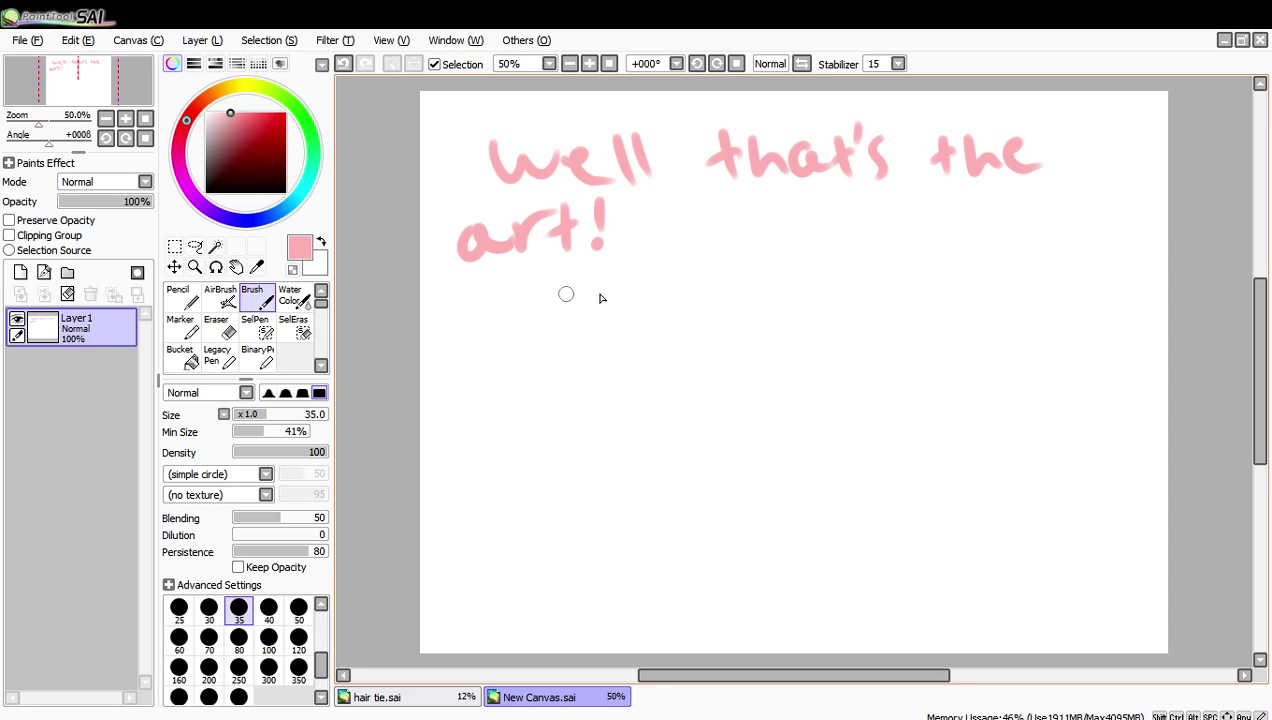
Step: Clear the layer and handwrite "I wish I had the" in pink as the first line
click(90, 293)
mouse_move(501, 146)
mouse_down()
mouse_move(502, 186)
mouse_move(480, 184)
mouse_up()
drag(520, 140, 481, 150)
mouse_move(588, 150)
mouse_down()
mouse_move(650, 170)
mouse_move(656, 158)
mouse_move(672, 186)
mouse_up()
click(668, 128)
drag(700, 140, 708, 185)
mouse_move(740, 136)
mouse_down()
mouse_move(747, 179)
mouse_move(768, 186)
mouse_up()
mouse_move(818, 138)
mouse_down()
mouse_move(833, 175)
mouse_move(807, 183)
mouse_up()
drag(838, 137, 806, 142)
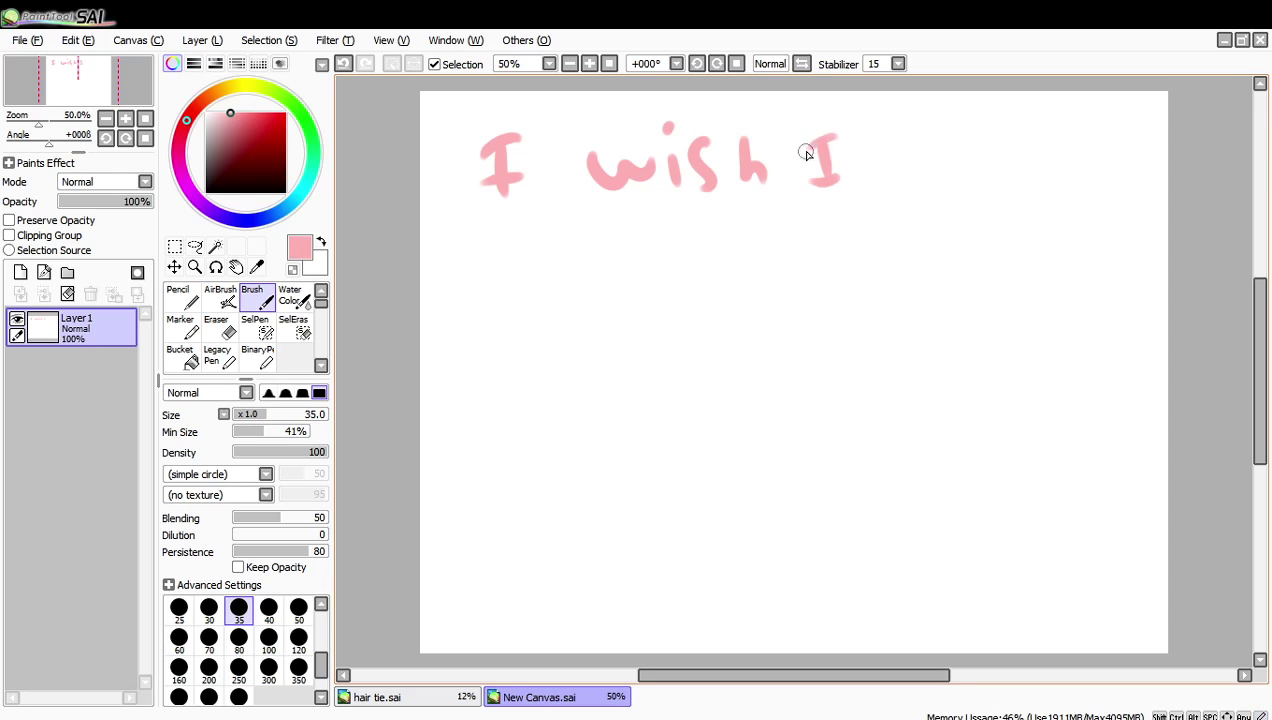
mouse_move(890, 145)
mouse_down()
mouse_move(928, 182)
mouse_move(937, 165)
mouse_move(955, 182)
mouse_move(1000, 158)
mouse_move(1031, 180)
mouse_move(1044, 158)
mouse_move(1082, 178)
mouse_move(1104, 172)
mouse_up()
Step: Handwrite "video though" as the second line of the message
mouse_move(459, 230)
mouse_down()
mouse_move(497, 241)
mouse_move(500, 216)
mouse_move(531, 249)
mouse_move(605, 238)
mouse_up()
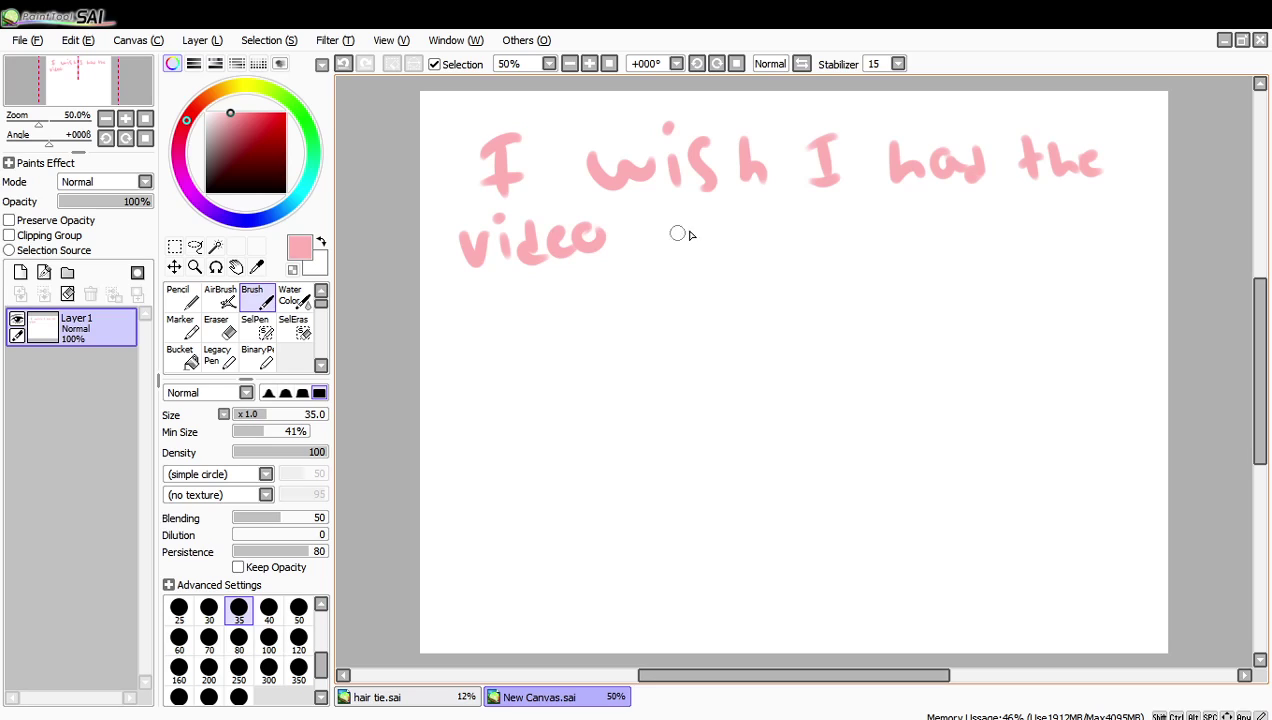
mouse_move(694, 222)
mouse_down()
mouse_move(697, 260)
mouse_move(716, 240)
mouse_up()
mouse_move(719, 224)
mouse_down()
mouse_move(722, 258)
mouse_move(826, 235)
mouse_move(837, 269)
mouse_up()
drag(866, 212, 892, 262)
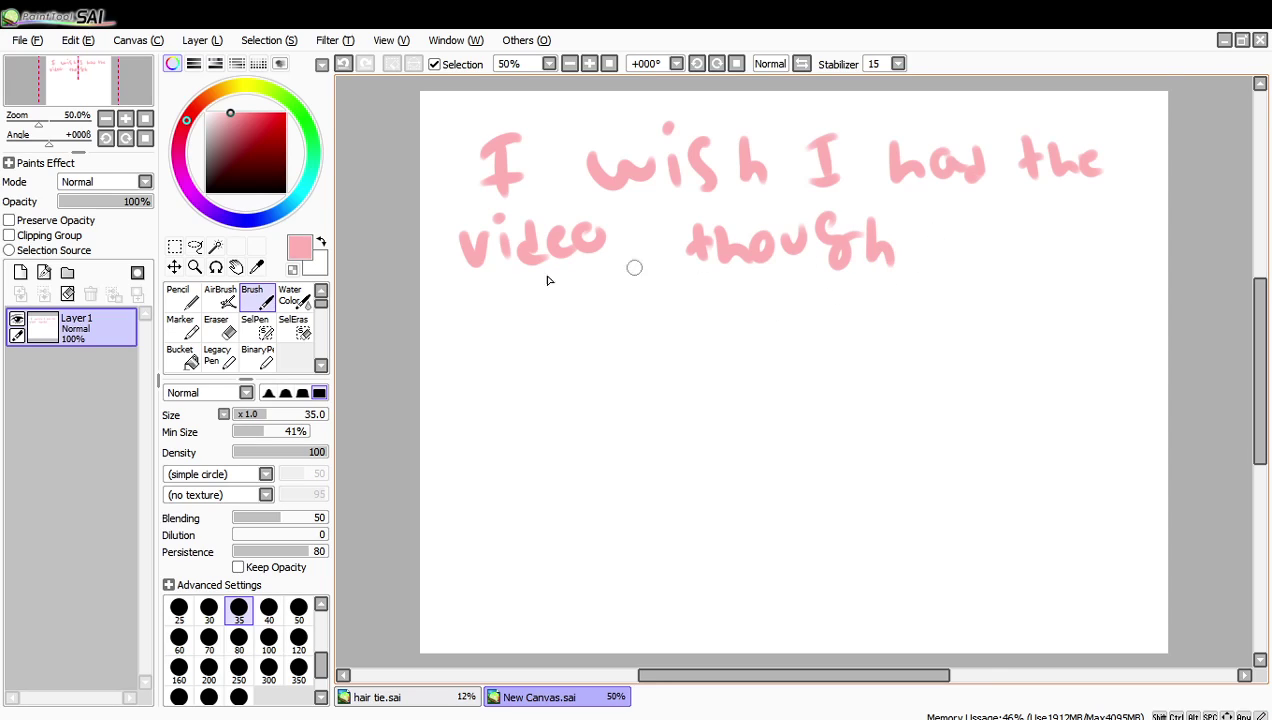
Step: Clear the layer and handwrite "but oh well" in pink as the first line
click(67, 294)
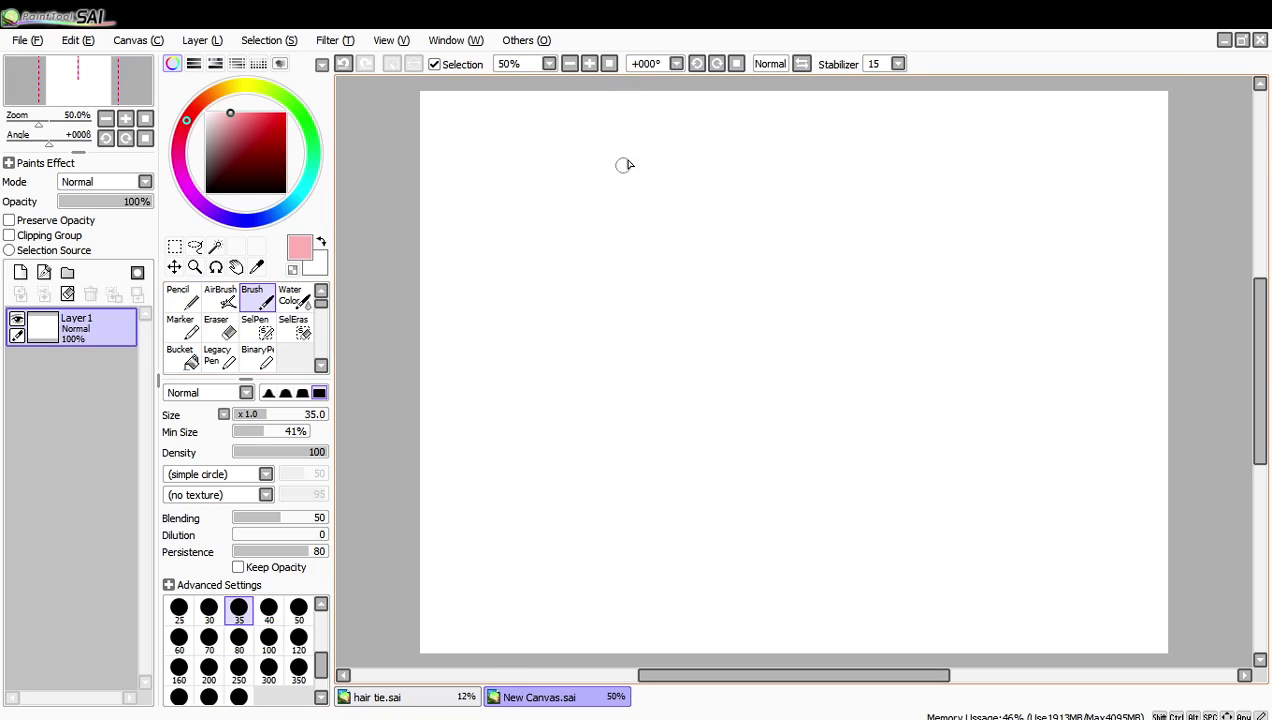
drag(543, 137, 562, 182)
drag(590, 143, 620, 148)
mouse_move(628, 150)
mouse_down()
mouse_move(639, 150)
mouse_move(636, 171)
mouse_up()
mouse_move(735, 150)
mouse_down()
mouse_move(799, 182)
mouse_move(909, 162)
mouse_move(962, 179)
mouse_move(977, 163)
mouse_up()
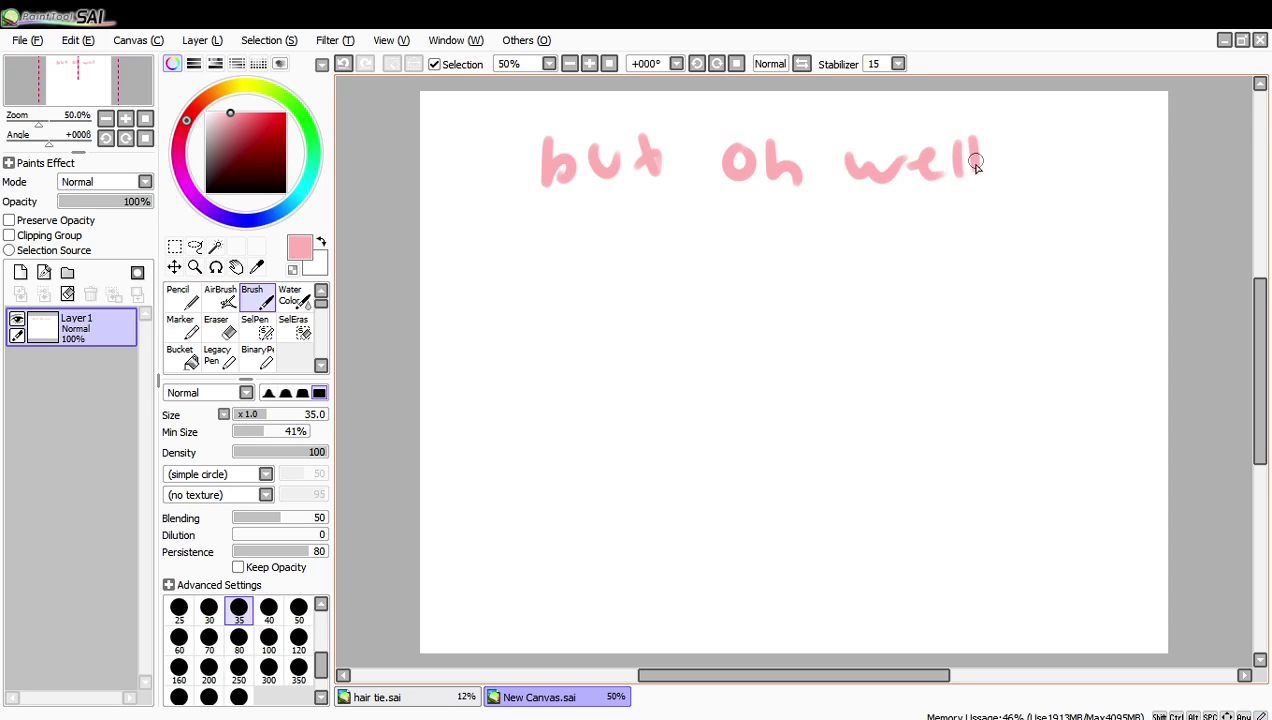
Step: Handwrite "at least I drew something lol" on two lines below the first line
mouse_move(502, 237)
mouse_down()
mouse_move(550, 255)
mouse_move(647, 256)
mouse_move(731, 236)
mouse_move(743, 254)
mouse_move(768, 242)
mouse_move(847, 262)
mouse_move(827, 233)
mouse_move(890, 255)
mouse_move(941, 232)
mouse_move(978, 256)
mouse_move(1047, 227)
mouse_up()
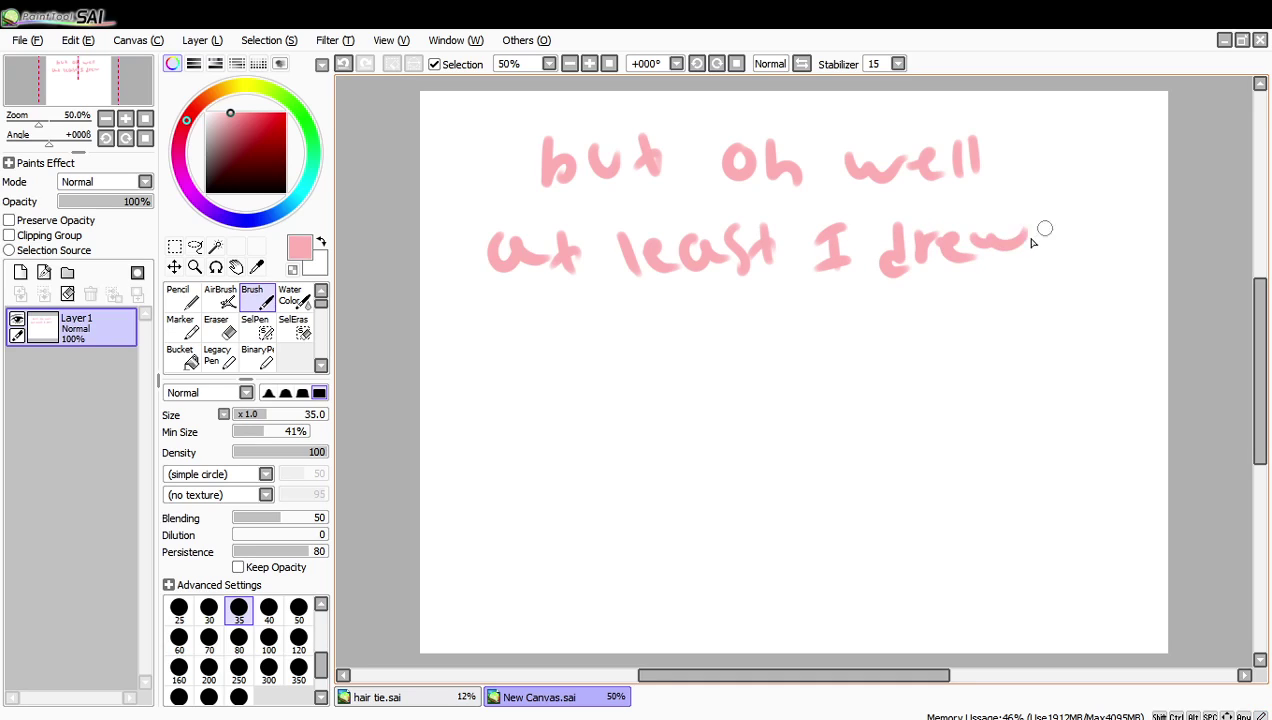
mouse_move(485, 300)
mouse_down()
mouse_move(472, 352)
mouse_move(528, 321)
mouse_move(560, 327)
mouse_move(616, 303)
mouse_move(622, 320)
mouse_move(693, 329)
mouse_move(728, 301)
mouse_move(739, 346)
mouse_up()
mouse_move(807, 305)
mouse_down()
mouse_move(809, 336)
mouse_move(835, 334)
mouse_move(856, 310)
mouse_move(858, 341)
mouse_up()
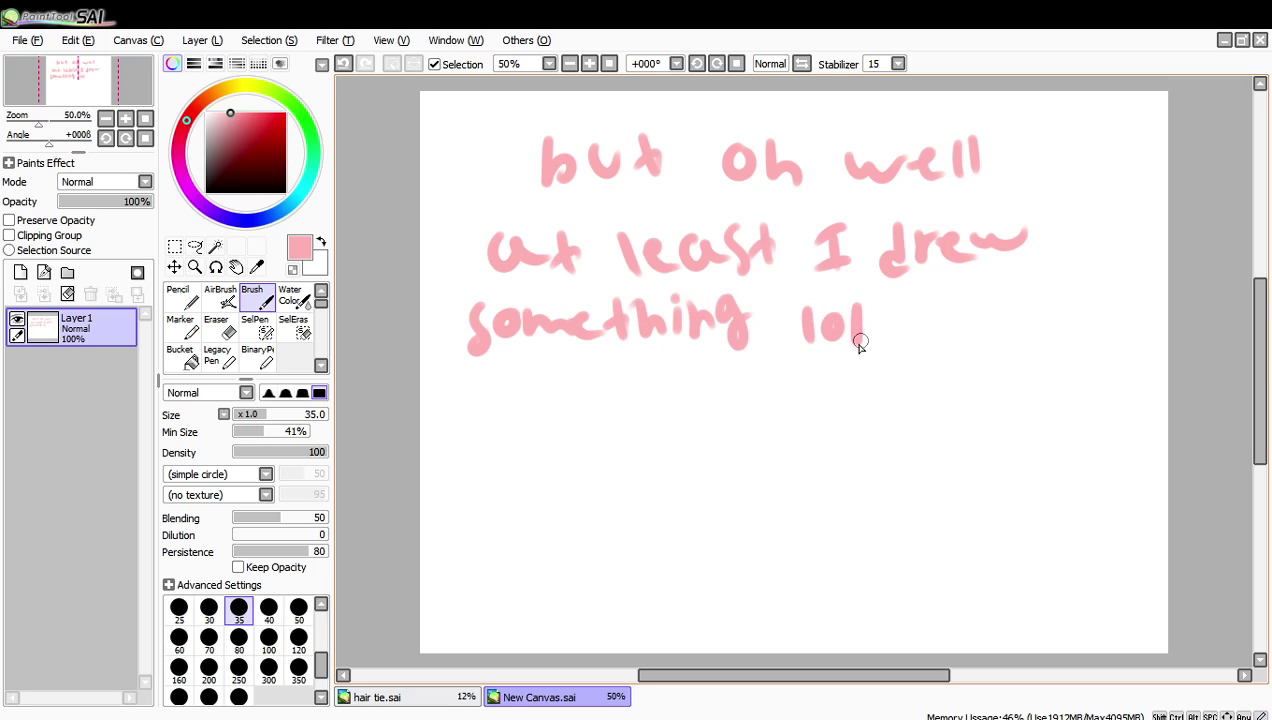
Step: Clear the message layer and switch to the hair tie.sai artwork
click(67, 293)
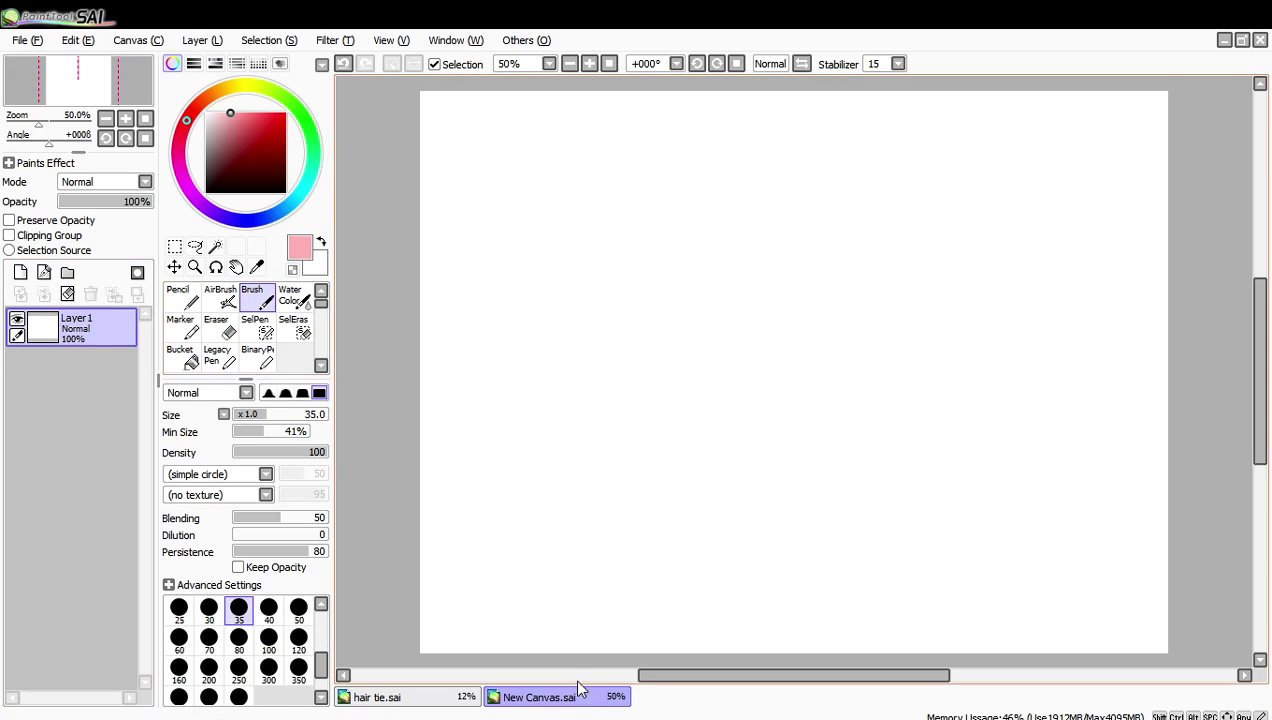
click(418, 697)
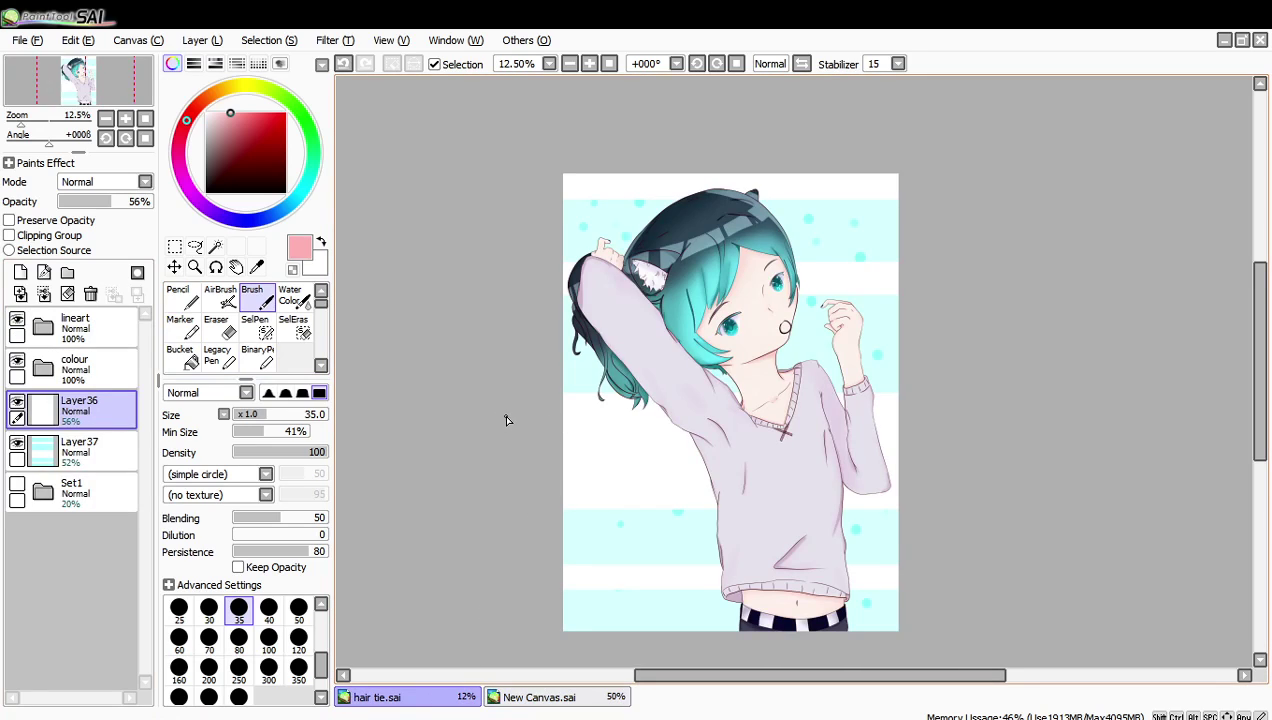